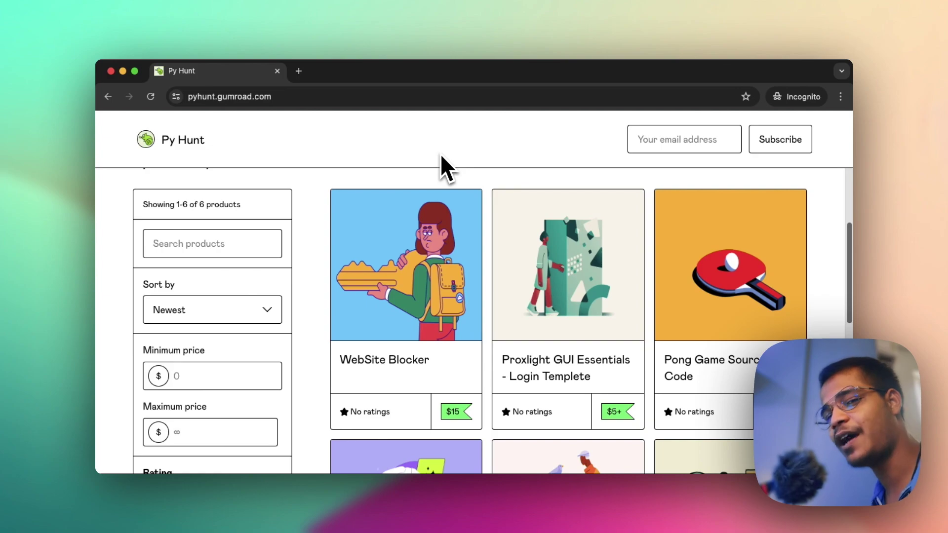
Review the $15 WebSite Blocker product page, then return to the Py Hunt storefront.
{"action": "left_click", "coordinate": [367, 96]}
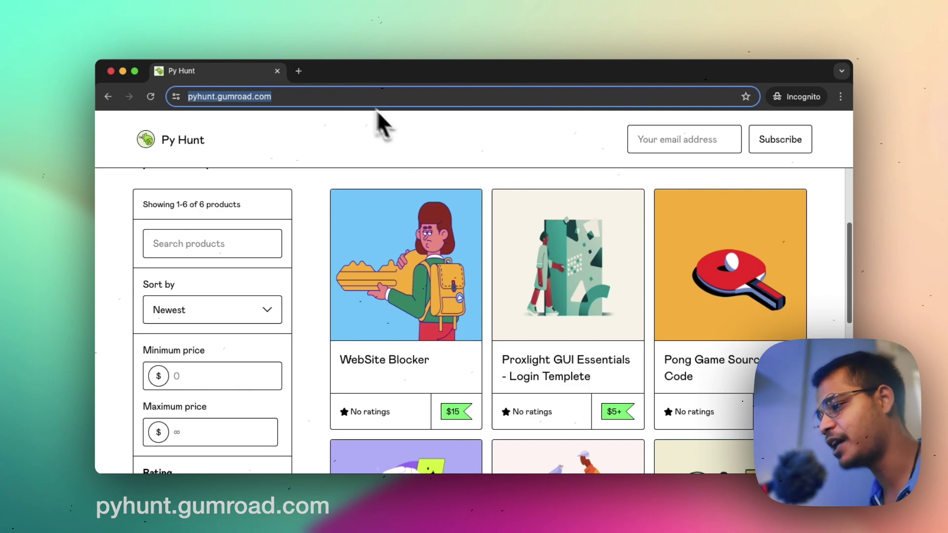
{"action": "scroll", "coordinate": [480, 189], "scroll_direction": "down", "scroll_amount": 3}
{"action": "scroll", "coordinate": [479, 189], "scroll_direction": "down", "scroll_amount": 2}
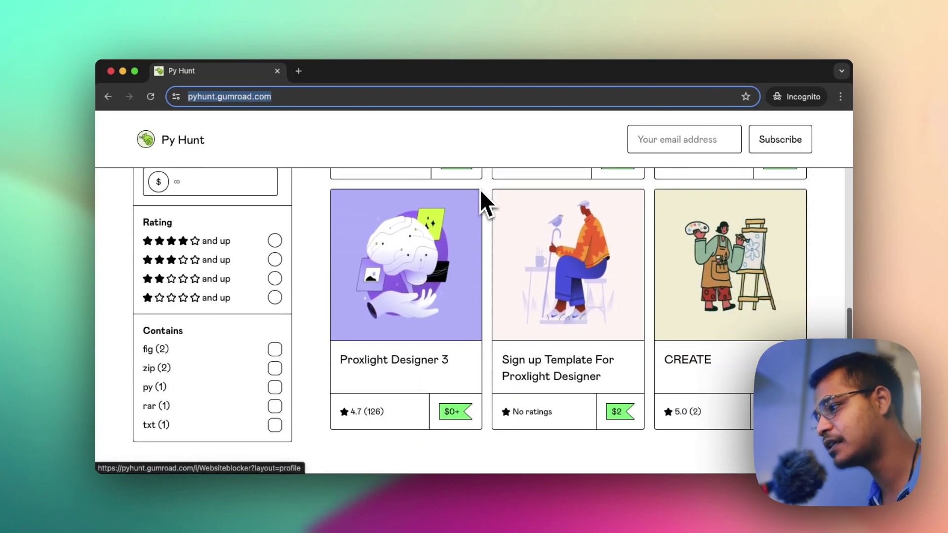
{"action": "scroll", "coordinate": [480, 189], "scroll_direction": "down", "scroll_amount": 3}
{"action": "scroll", "coordinate": [480, 189], "scroll_direction": "down", "scroll_amount": 1}
{"action": "scroll", "coordinate": [480, 189], "scroll_direction": "up", "scroll_amount": 6}
{"action": "scroll", "coordinate": [480, 189], "scroll_direction": "up", "scroll_amount": 3}
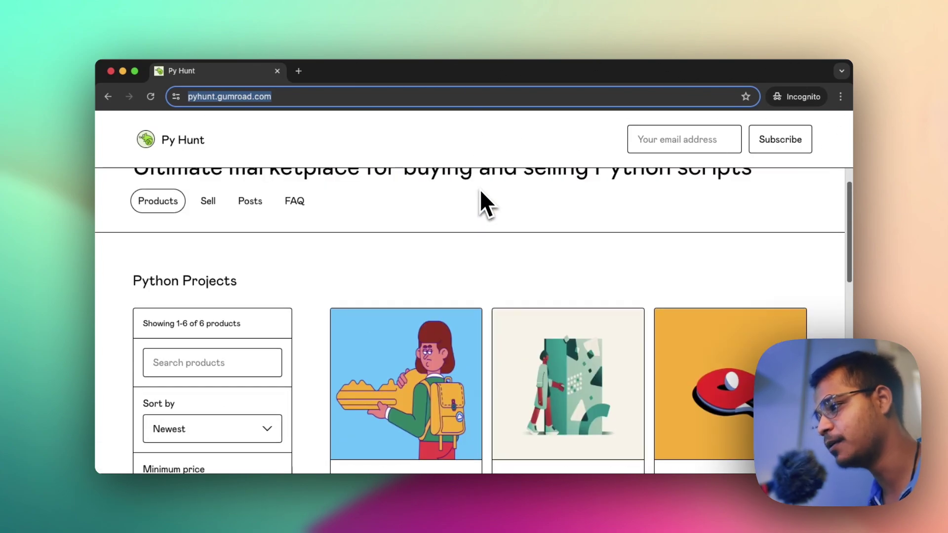
{"action": "scroll", "coordinate": [481, 193], "scroll_direction": "down", "scroll_amount": 1}
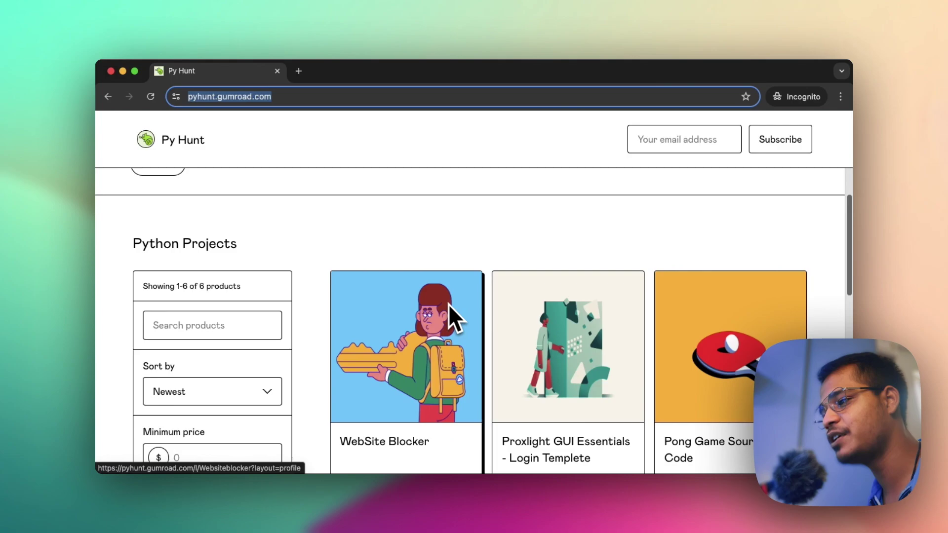
{"action": "scroll", "coordinate": [449, 297], "scroll_direction": "down", "scroll_amount": 3}
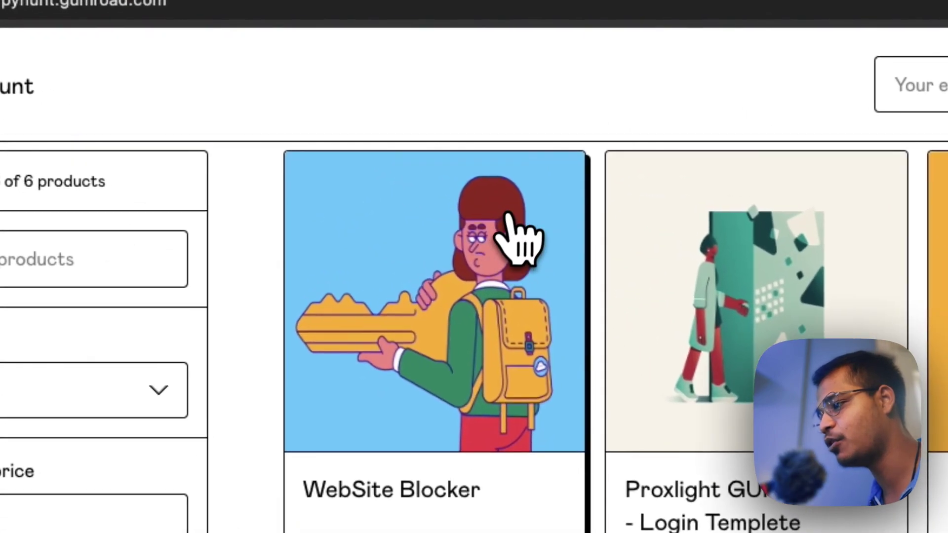
{"action": "left_click", "coordinate": [508, 215]}
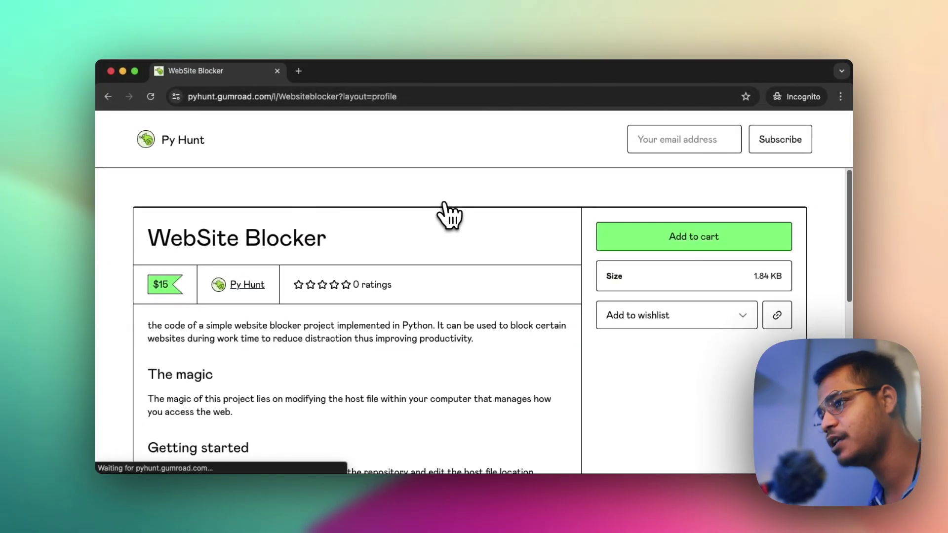
{"action": "scroll", "coordinate": [444, 213], "scroll_direction": "down", "scroll_amount": 4}
{"action": "scroll", "coordinate": [444, 213], "scroll_direction": "down", "scroll_amount": 1}
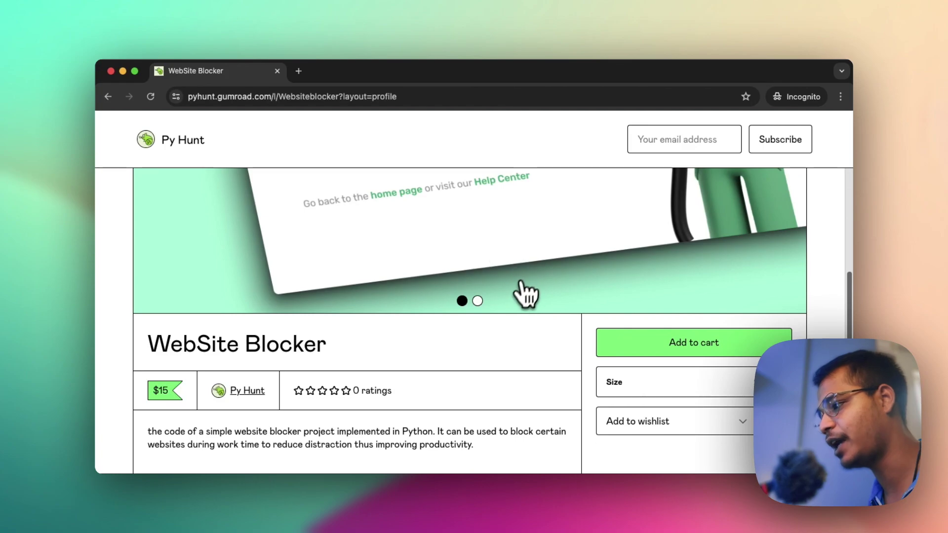
{"action": "scroll", "coordinate": [575, 314], "scroll_direction": "down", "scroll_amount": 3}
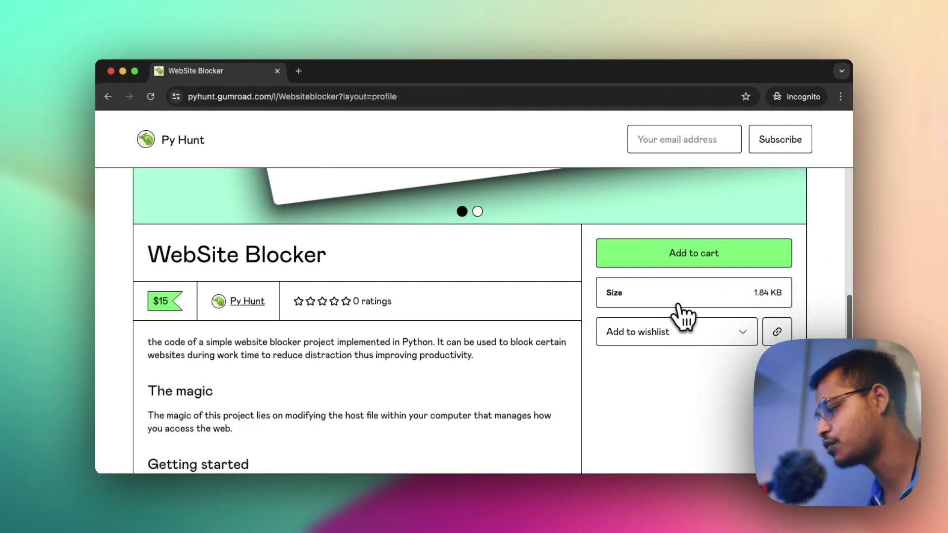
{"action": "scroll", "coordinate": [501, 282], "scroll_direction": "down", "scroll_amount": 5}
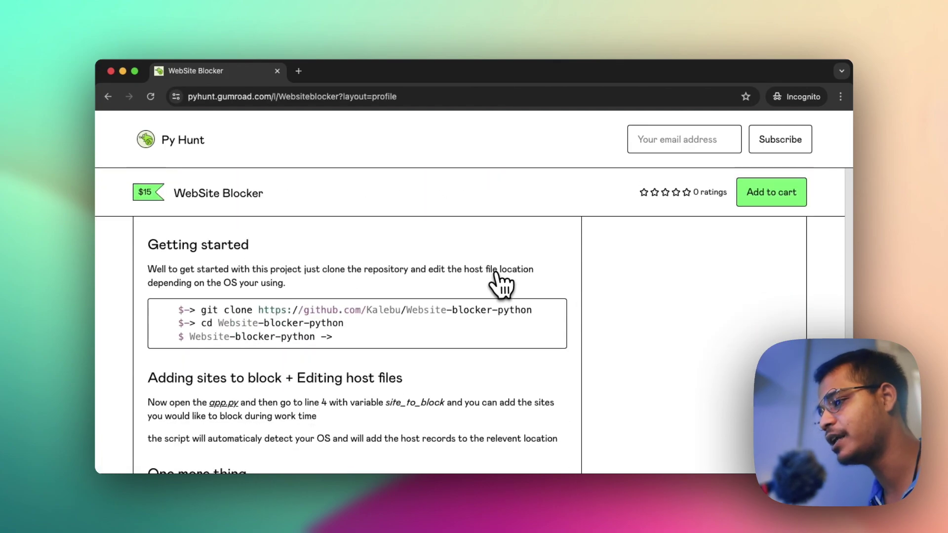
{"action": "scroll", "coordinate": [491, 281], "scroll_direction": "down", "scroll_amount": 2}
{"action": "scroll", "coordinate": [502, 281], "scroll_direction": "down", "scroll_amount": 5}
{"action": "key", "text": "super+Left"}
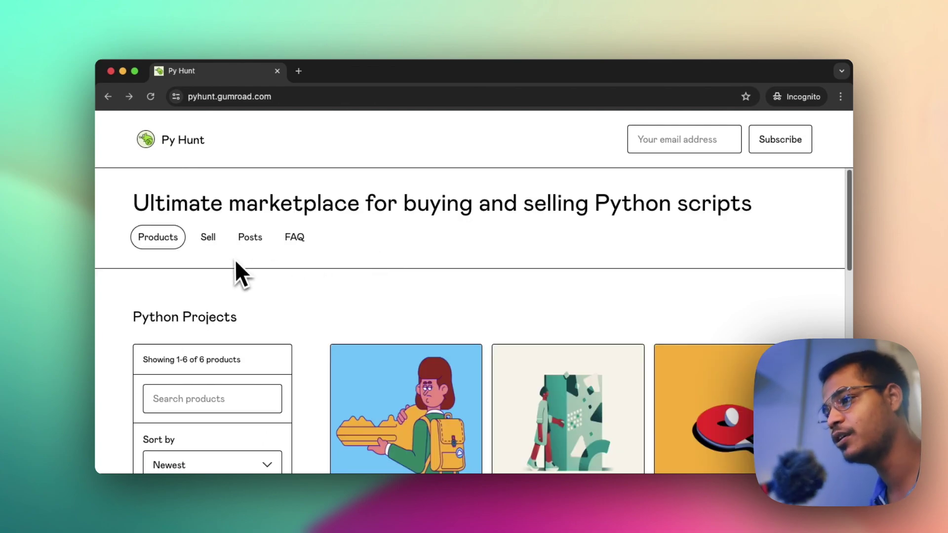
Enter script name 'Blocker' and a placeholder description in the Py Hunt Jotform form.
{"action": "left_click", "coordinate": [209, 240]}
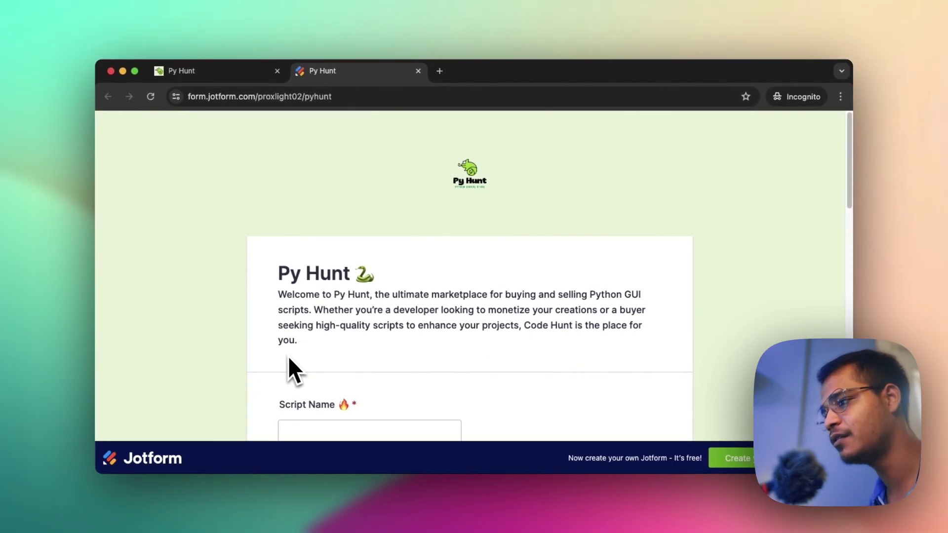
{"action": "scroll", "coordinate": [287, 357], "scroll_direction": "down", "scroll_amount": 2}
{"action": "left_click", "coordinate": [319, 375]}
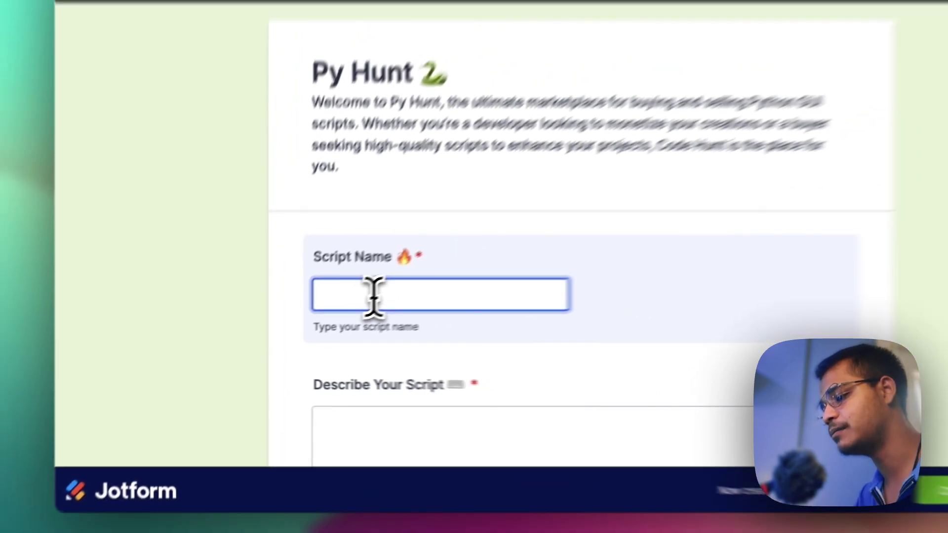
{"action": "type", "text": "Blockey"}
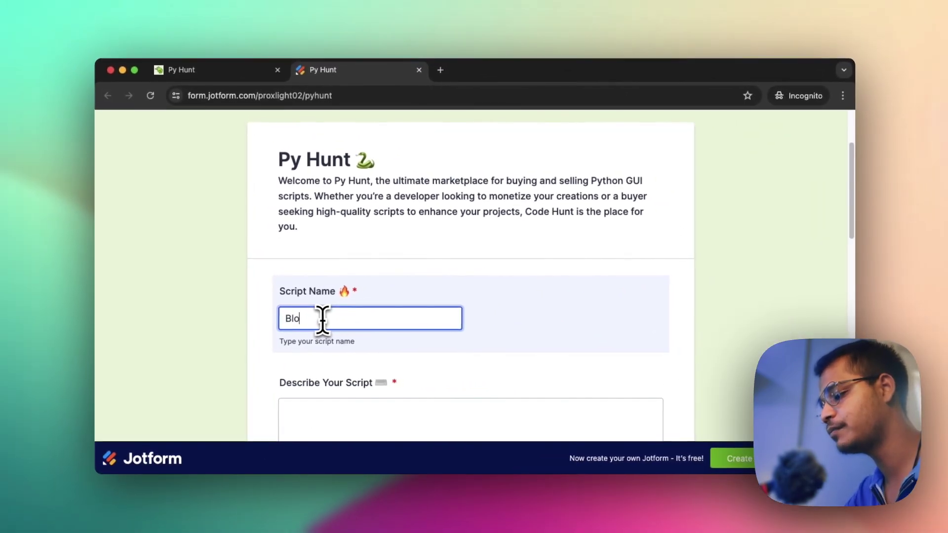
{"action": "key", "text": "BackSpace"}
{"action": "type", "text": "r"}
{"action": "left_click", "coordinate": [326, 438]}
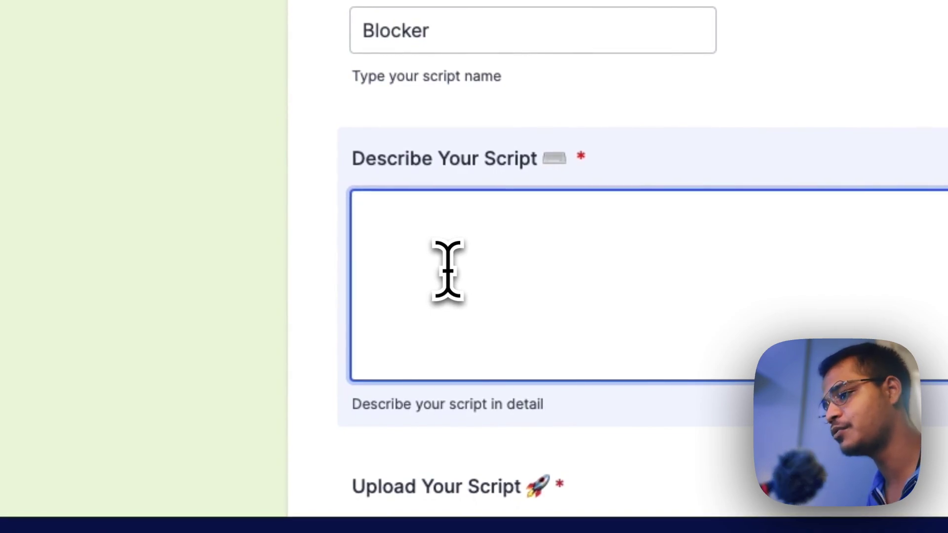
{"action": "type", "text": "sadadavw"}
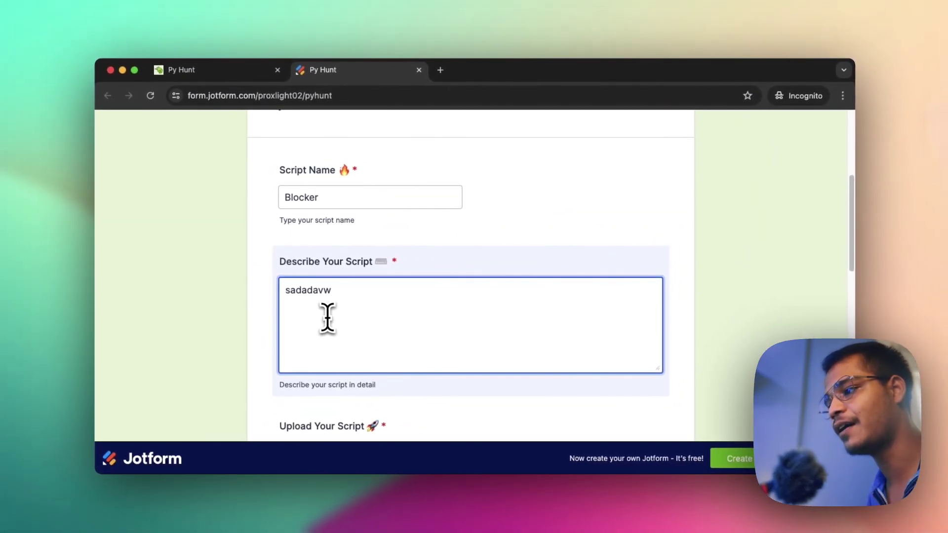
{"action": "scroll", "coordinate": [327, 318], "scroll_direction": "down", "scroll_amount": 2}
{"action": "scroll", "coordinate": [330, 326], "scroll_direction": "down", "scroll_amount": 3}
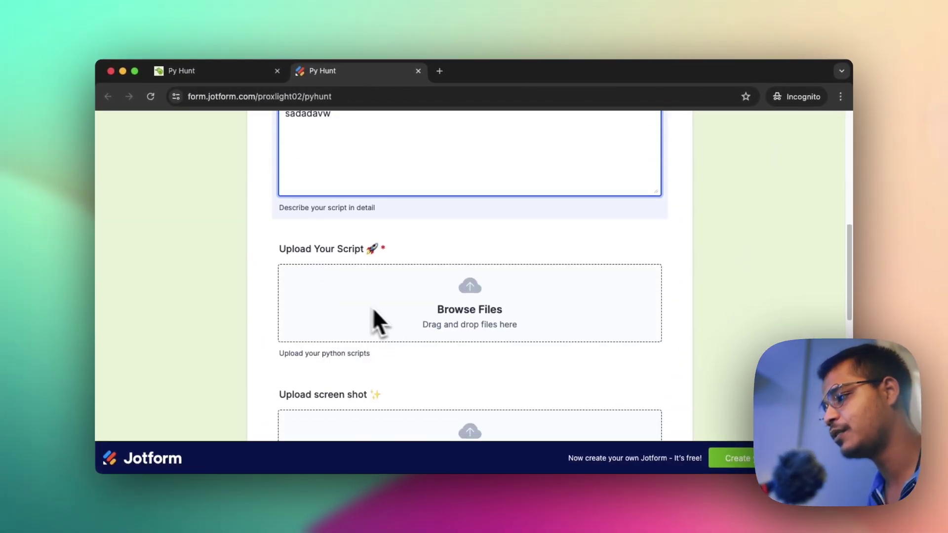
{"action": "scroll", "coordinate": [416, 306], "scroll_direction": "down", "scroll_amount": 3}
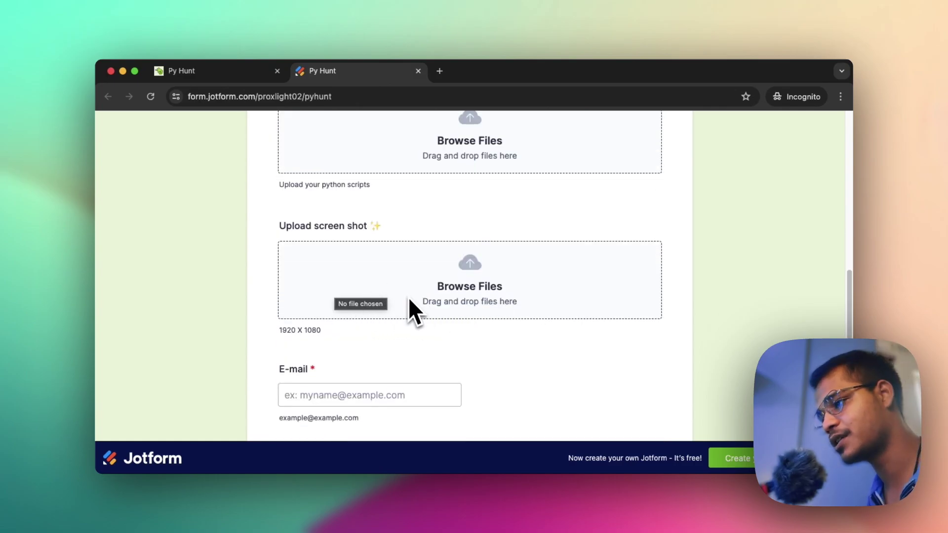
{"action": "scroll", "coordinate": [408, 297], "scroll_direction": "down", "scroll_amount": 3}
Raise the form's price from zero to 10 USD, leaving e-mail and payment details next.
{"action": "left_click", "coordinate": [355, 313]}
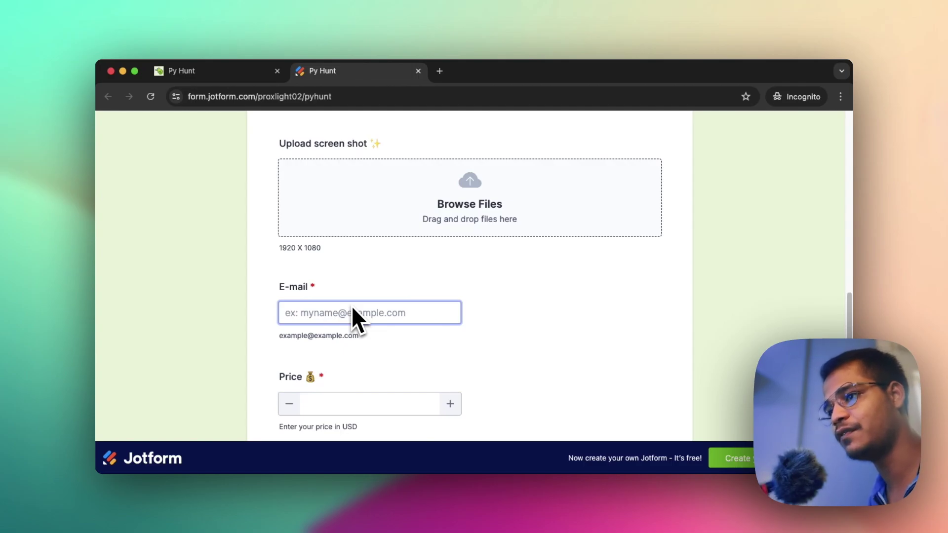
{"action": "scroll", "coordinate": [352, 306], "scroll_direction": "down", "scroll_amount": 2}
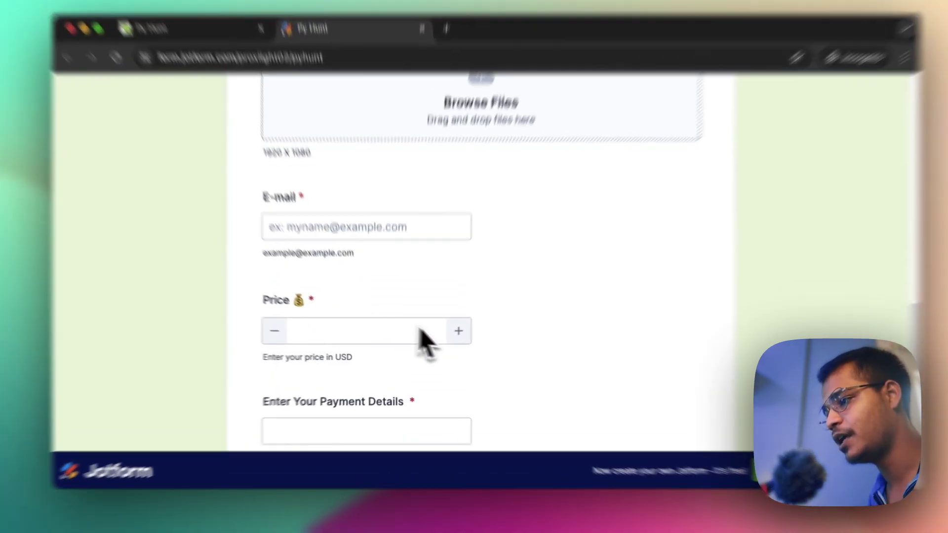
{"action": "left_click", "coordinate": [450, 346]}
{"action": "left_click", "coordinate": [512, 320]}
{"action": "left_click", "coordinate": [512, 320]}
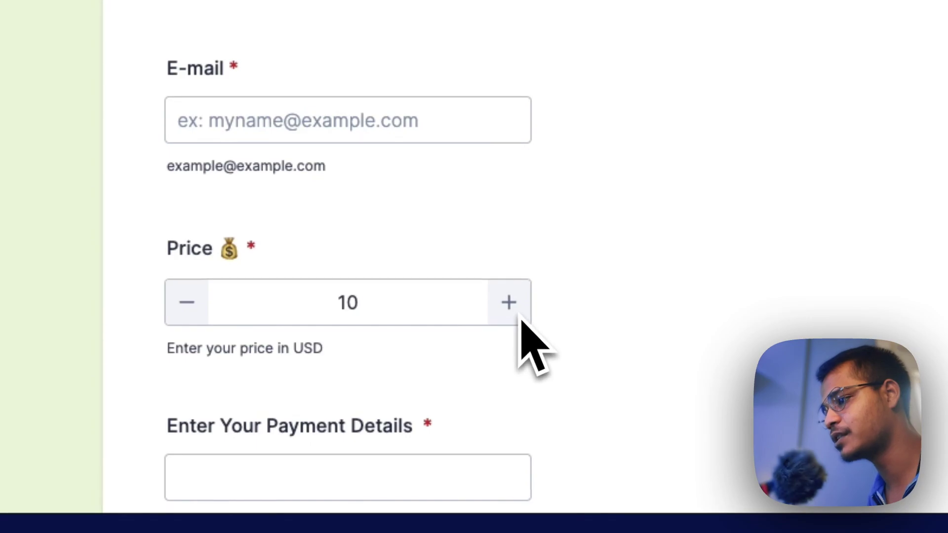
{"action": "scroll", "coordinate": [529, 338], "scroll_direction": "down", "scroll_amount": 5}
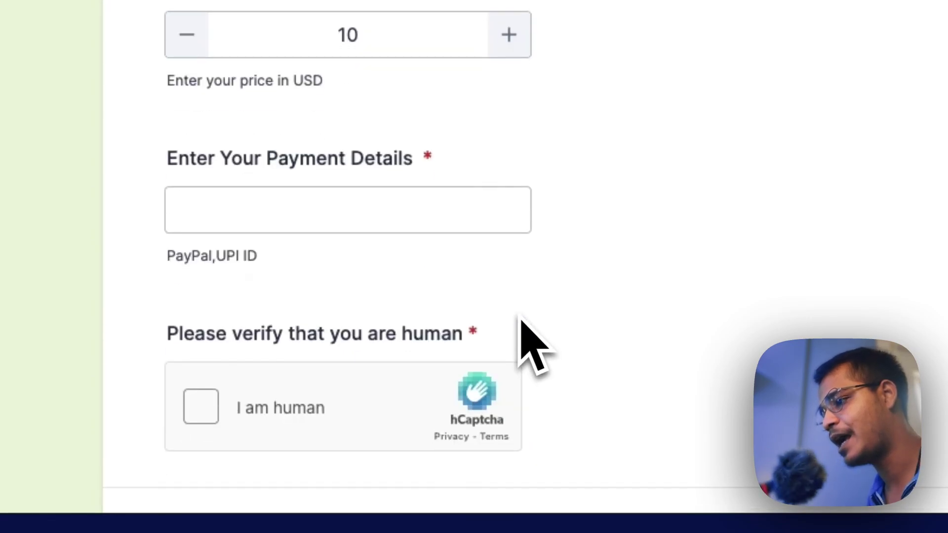
{"action": "left_click", "coordinate": [417, 222]}
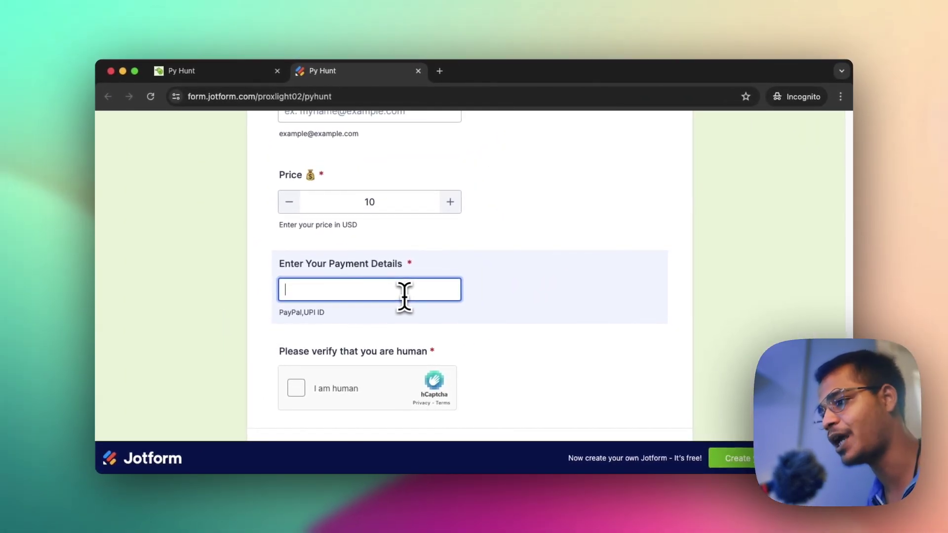
{"action": "scroll", "coordinate": [404, 297], "scroll_direction": "down", "scroll_amount": 2}
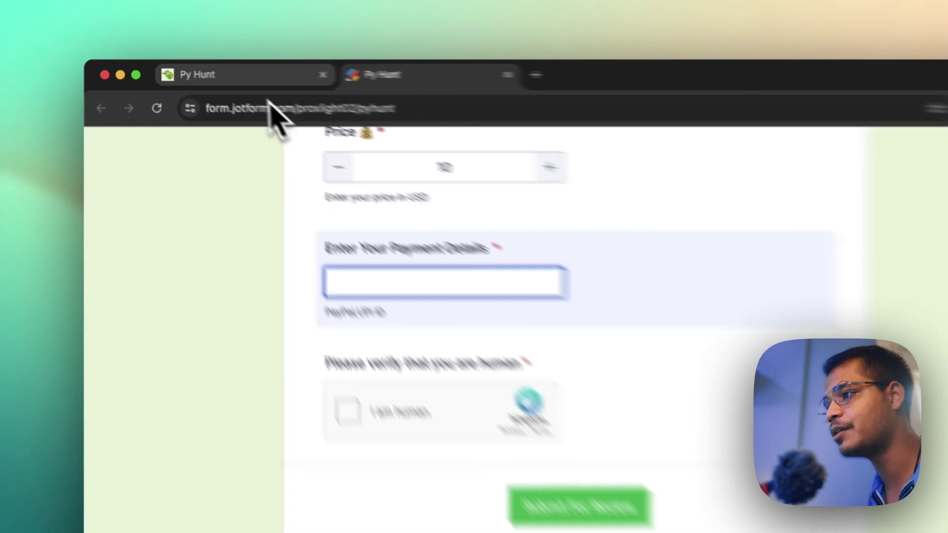
Switch back to the Py Hunt Gumroad tab and show its six-product listing.
{"action": "left_click", "coordinate": [222, 71]}
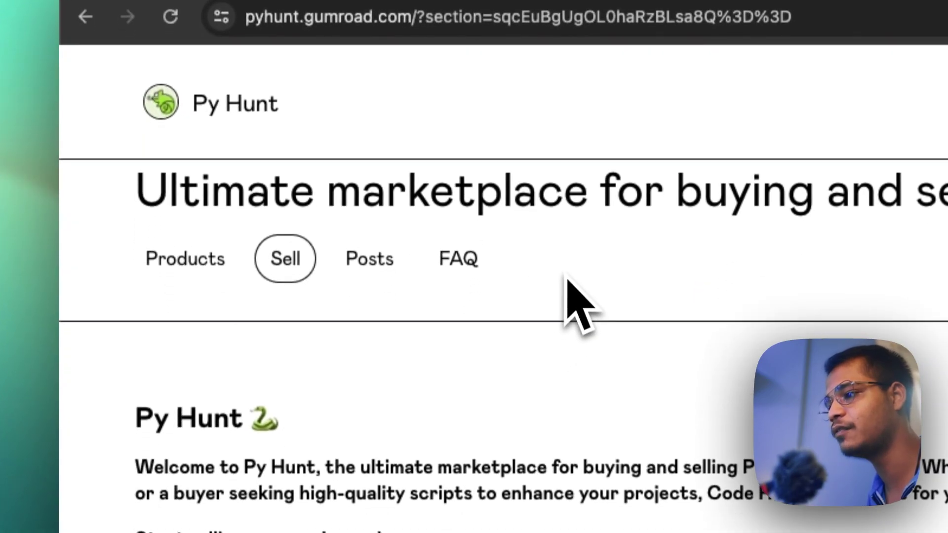
{"action": "left_click", "coordinate": [213, 269]}
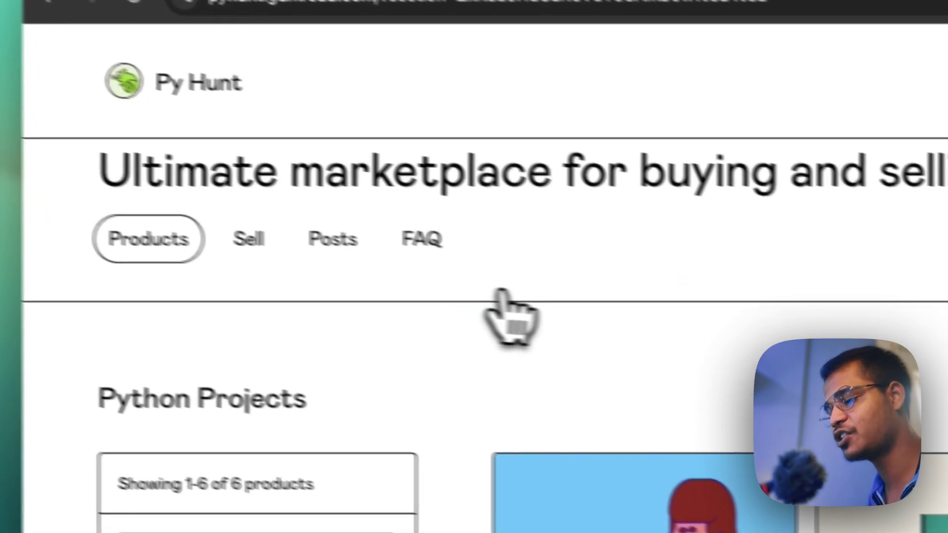
{"action": "scroll", "coordinate": [444, 285], "scroll_direction": "down", "scroll_amount": 5}
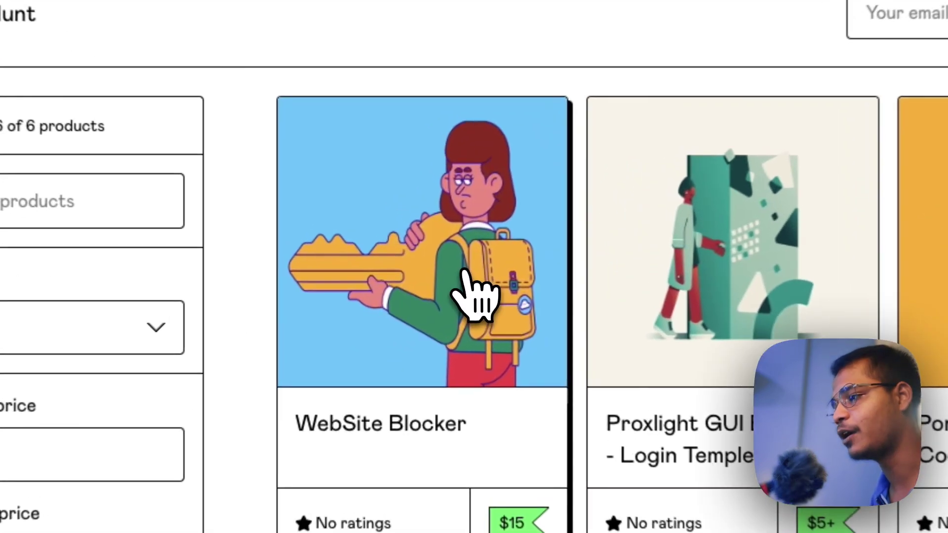
Reopen the WebSite Blocker product page and select its URL in the address bar.
{"action": "left_click", "coordinate": [433, 286]}
{"action": "scroll", "coordinate": [468, 293], "scroll_direction": "down", "scroll_amount": 5}
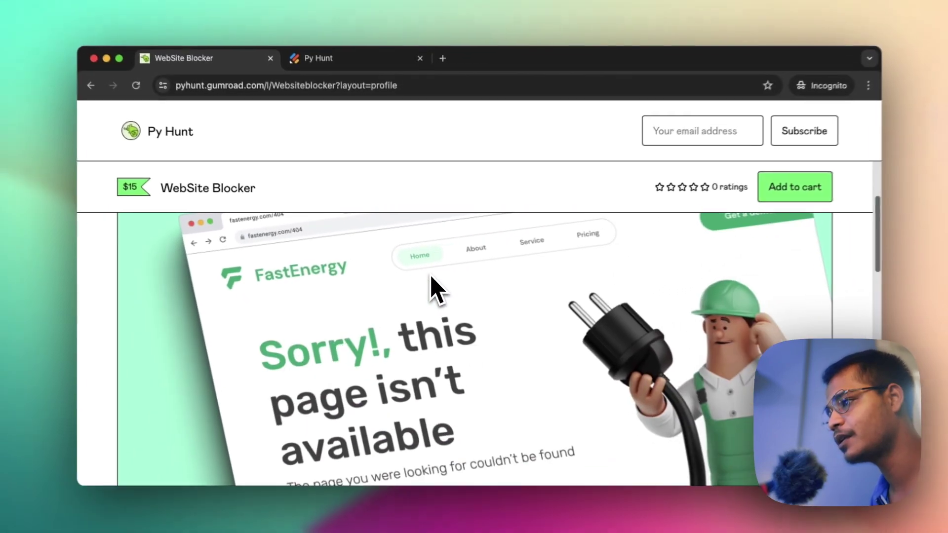
{"action": "scroll", "coordinate": [431, 276], "scroll_direction": "down", "scroll_amount": 5}
{"action": "scroll", "coordinate": [427, 275], "scroll_direction": "down", "scroll_amount": 3}
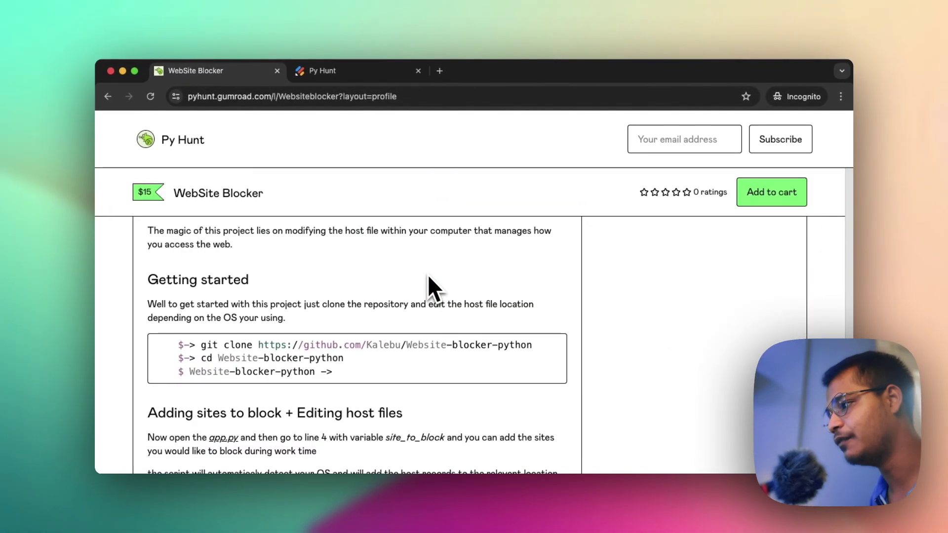
{"action": "scroll", "coordinate": [427, 275], "scroll_direction": "down", "scroll_amount": 2}
{"action": "scroll", "coordinate": [427, 275], "scroll_direction": "down", "scroll_amount": 1}
{"action": "scroll", "coordinate": [427, 275], "scroll_direction": "down", "scroll_amount": 3}
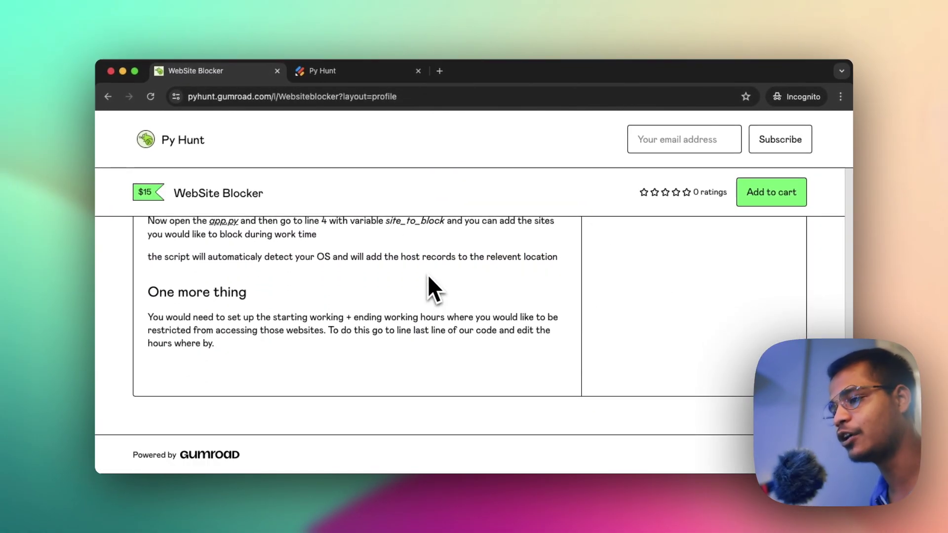
{"action": "scroll", "coordinate": [428, 276], "scroll_direction": "up", "scroll_amount": 10}
{"action": "scroll", "coordinate": [427, 276], "scroll_direction": "up", "scroll_amount": 5}
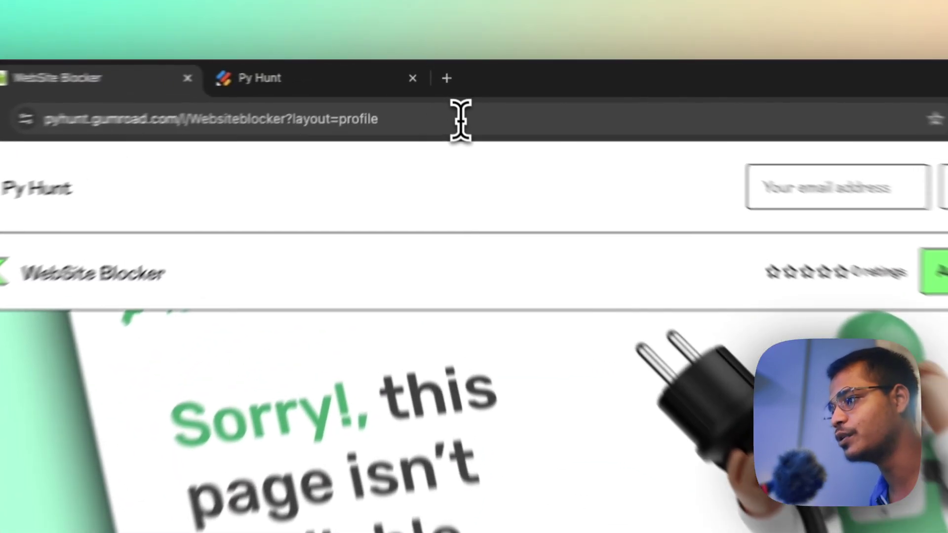
{"action": "left_click", "coordinate": [448, 96]}
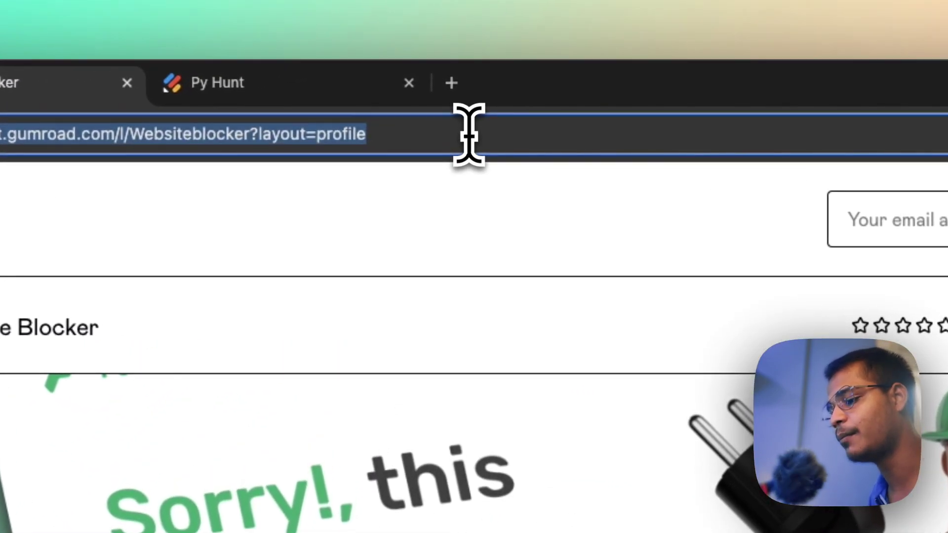